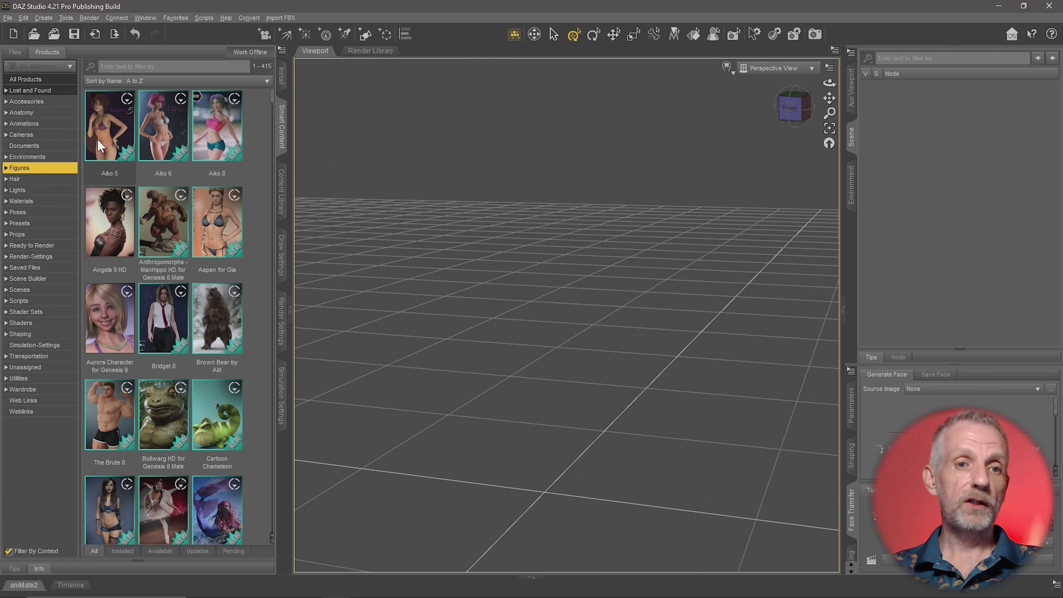
# Return the library to all products and scroll the Figures list to find Genesis 9 Starter Essentials.
pyautogui.click(15, 55)
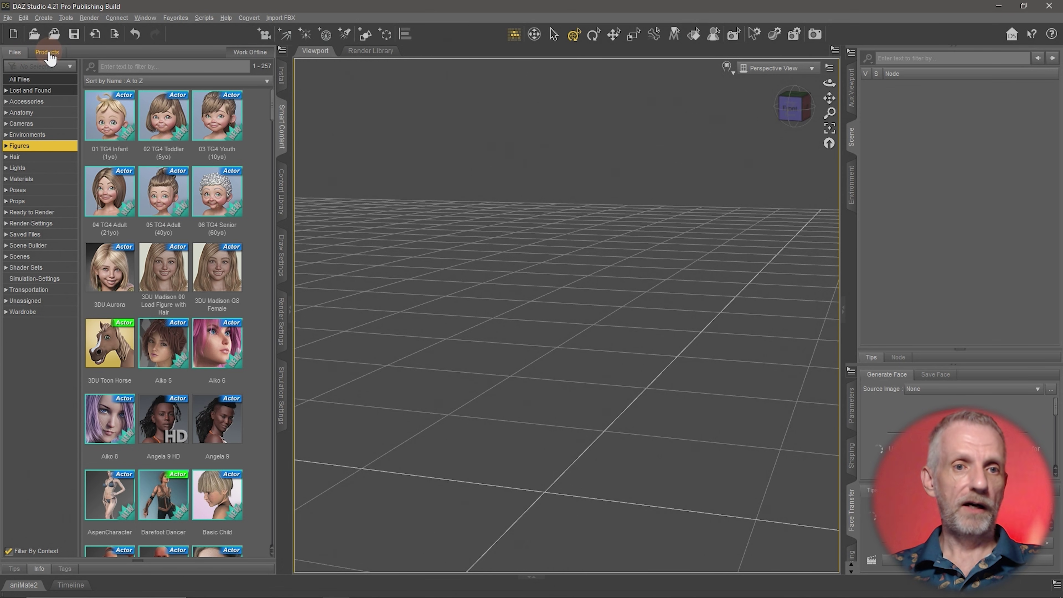
pyautogui.click(56, 59)
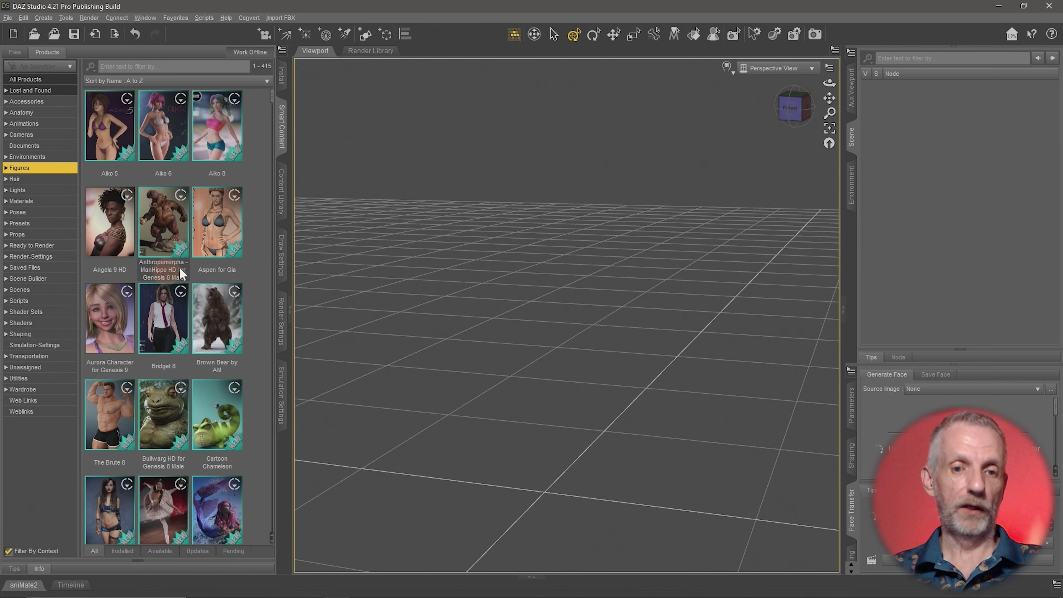
pyautogui.scroll(-3, 251, 236)
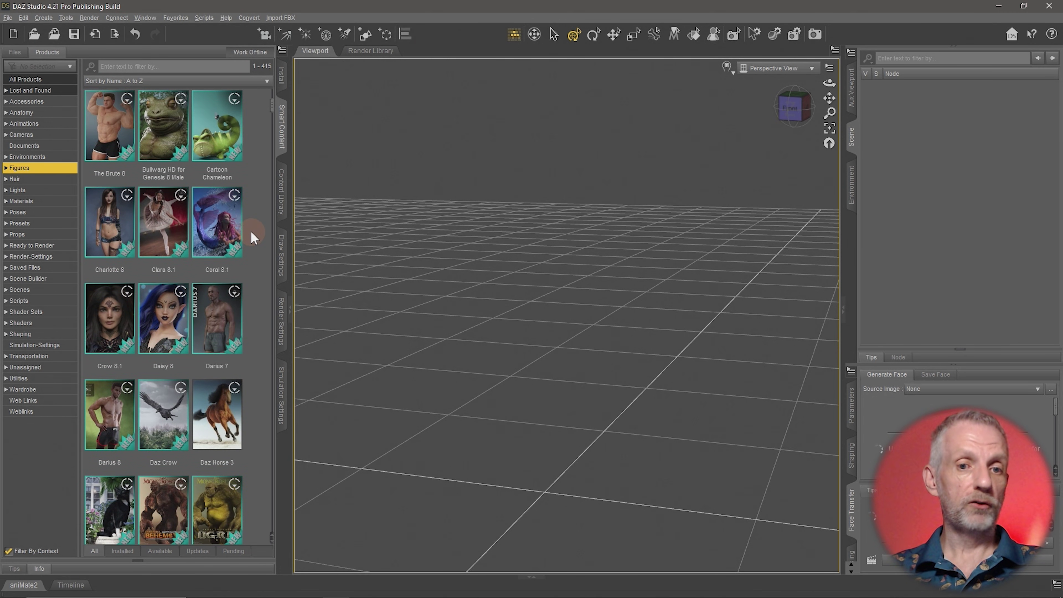
pyautogui.scroll(-8, 251, 237)
pyautogui.scroll(2, 251, 237)
pyautogui.scroll(3, 253, 238)
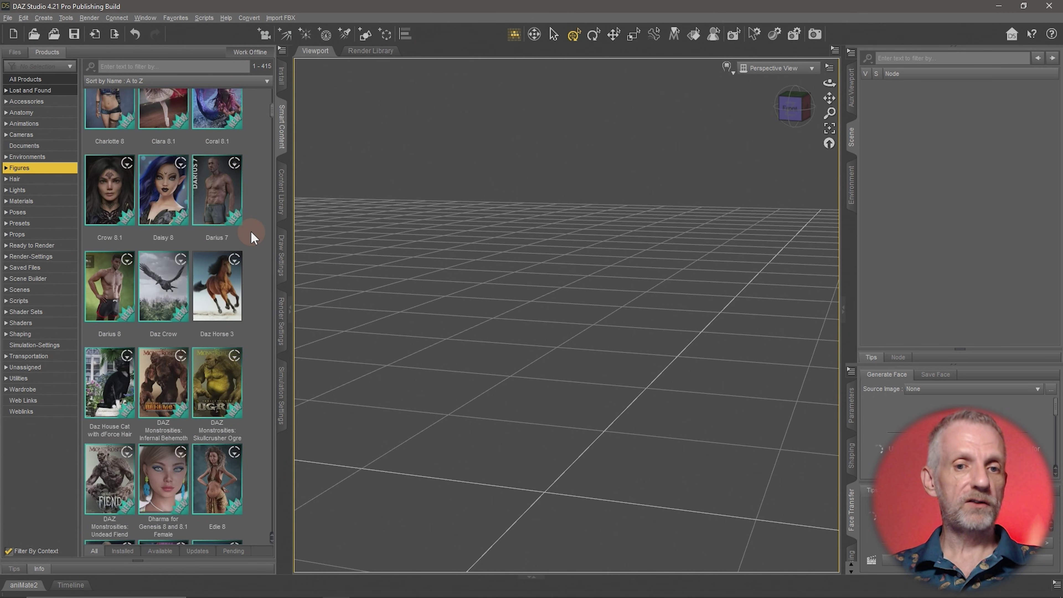
pyautogui.scroll(-4, 252, 238)
pyautogui.scroll(-1, 251, 237)
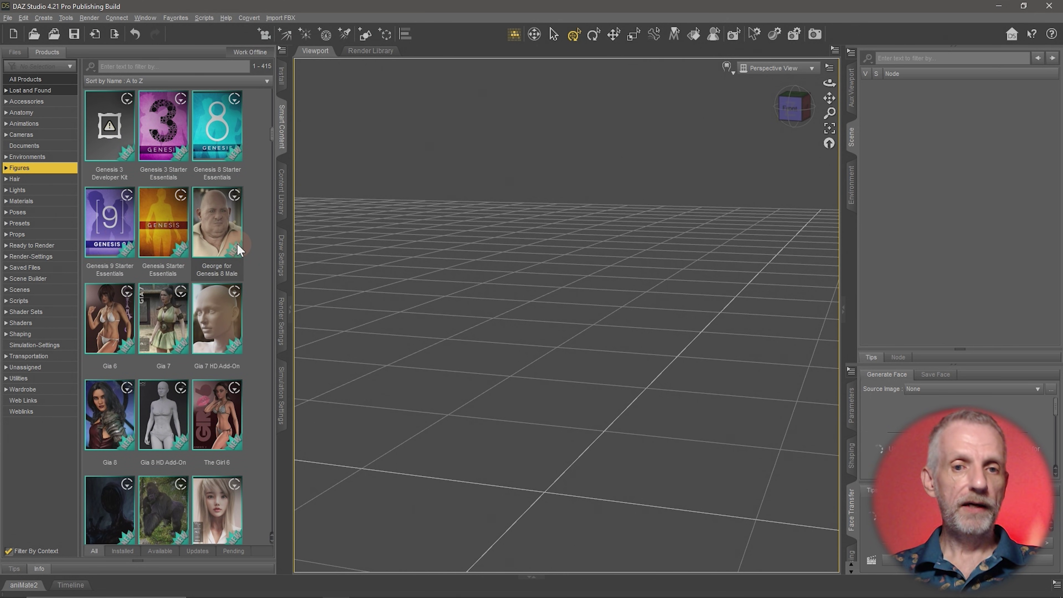
pyautogui.scroll(8, 237, 244)
pyautogui.scroll(-9, 237, 244)
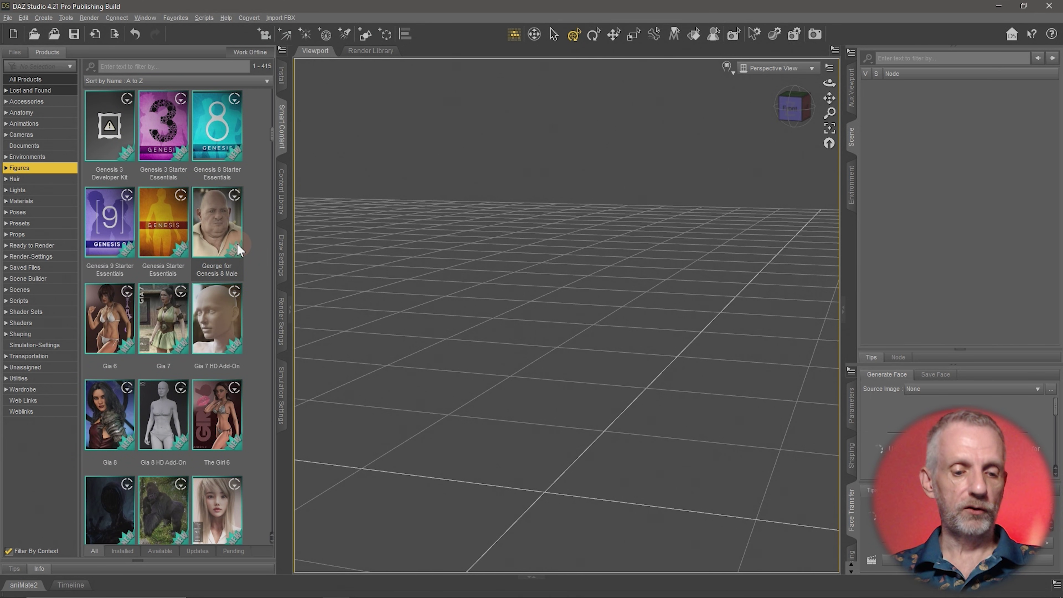
pyautogui.scroll(4, 237, 243)
pyautogui.scroll(-3, 237, 243)
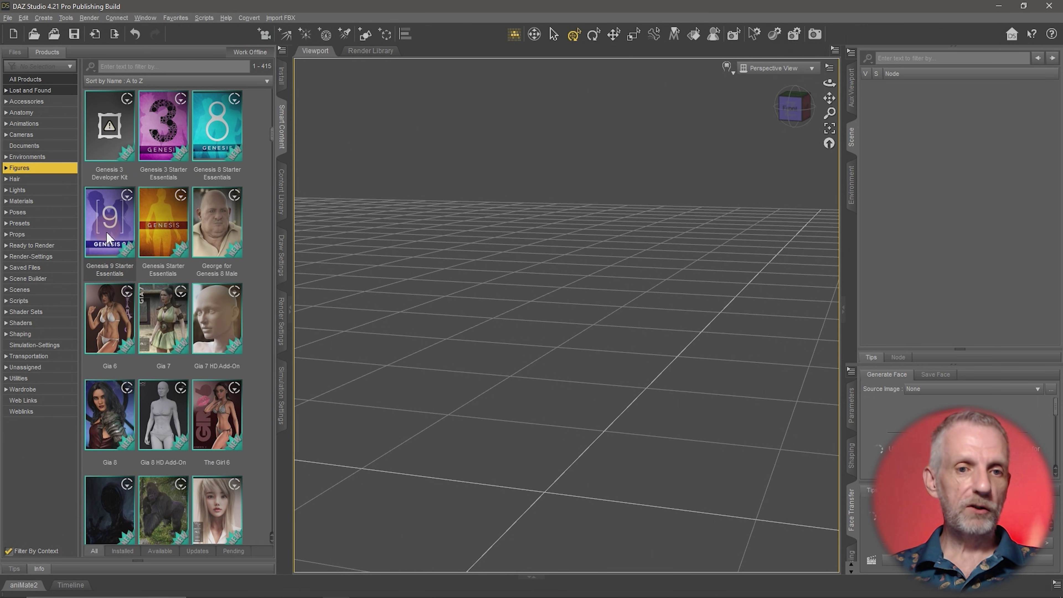
# Open Genesis 9 Starter Essentials and double-click its Genesis 9 thumbnail to load the figure.
pyautogui.click(117, 231)
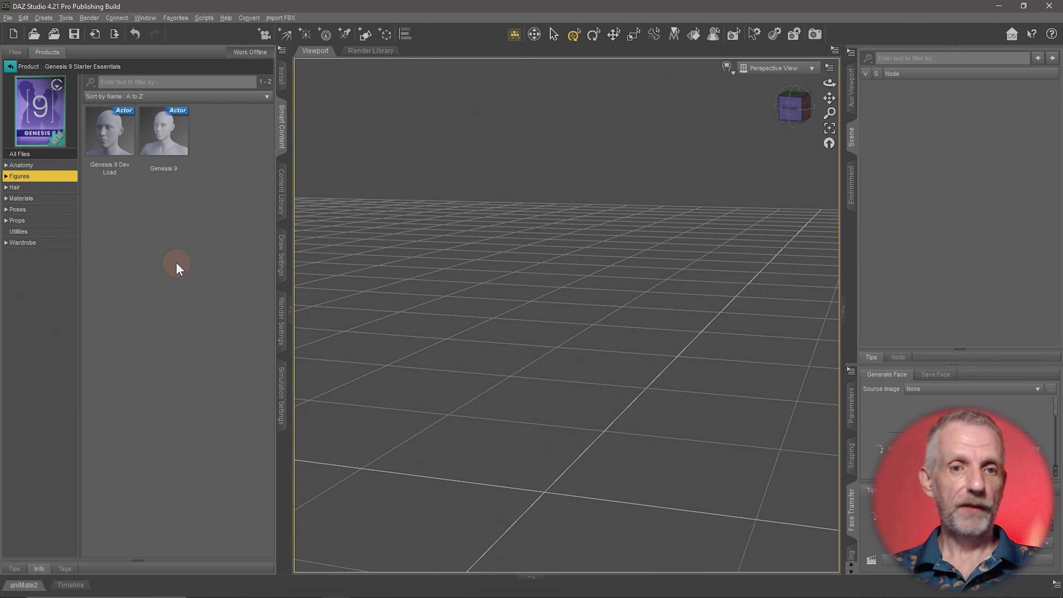
pyautogui.click(182, 140)
pyautogui.click(109, 132)
pyautogui.click(184, 136)
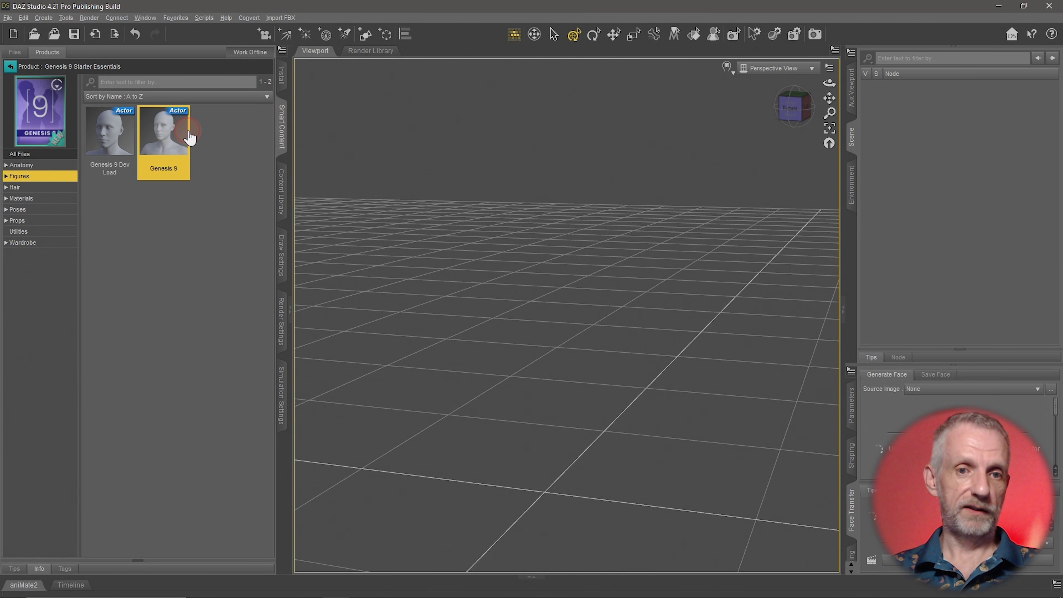
pyautogui.doubleClick(173, 141)
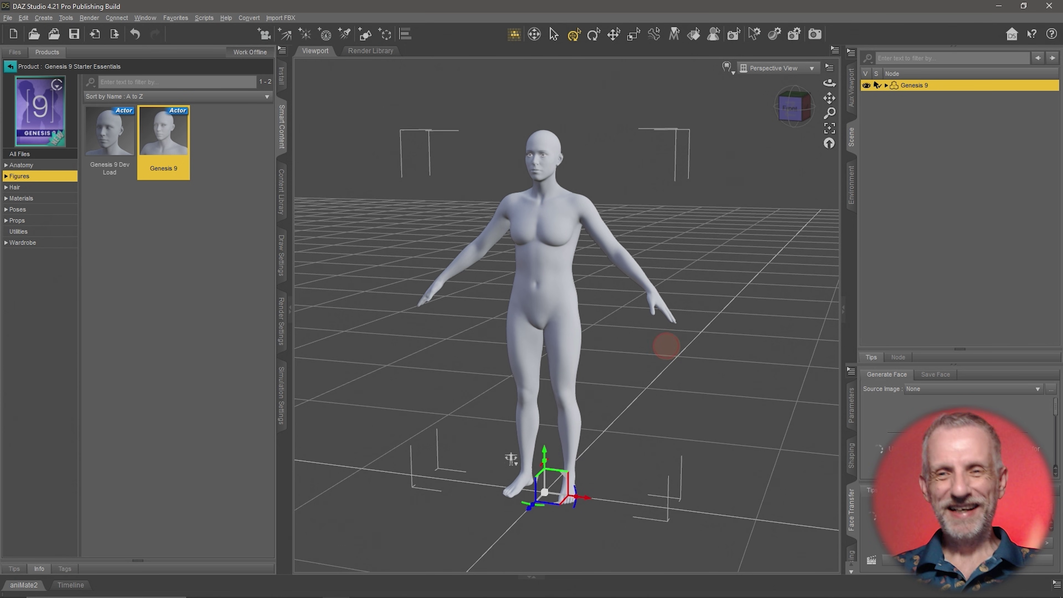
pyautogui.moveTo(510, 458)
pyautogui.mouseDown(button='middle')
pyautogui.moveTo(533, 450)
pyautogui.moveTo(510, 438)
pyautogui.moveTo(511, 457)
pyautogui.mouseUp(button='middle')
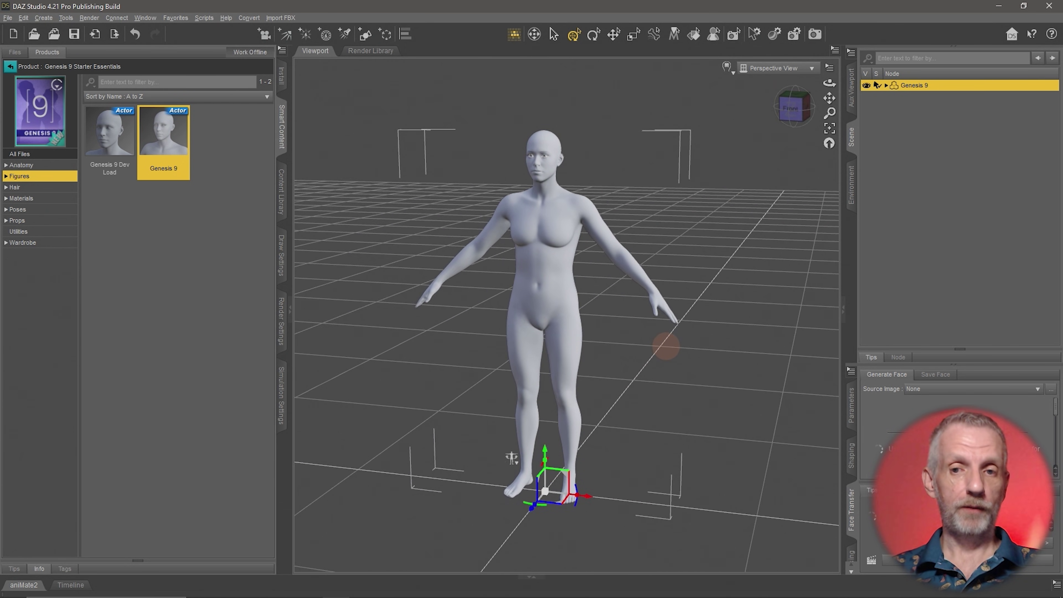
pyautogui.moveTo(665, 346); pyautogui.dragTo(664, 352, button='middle')
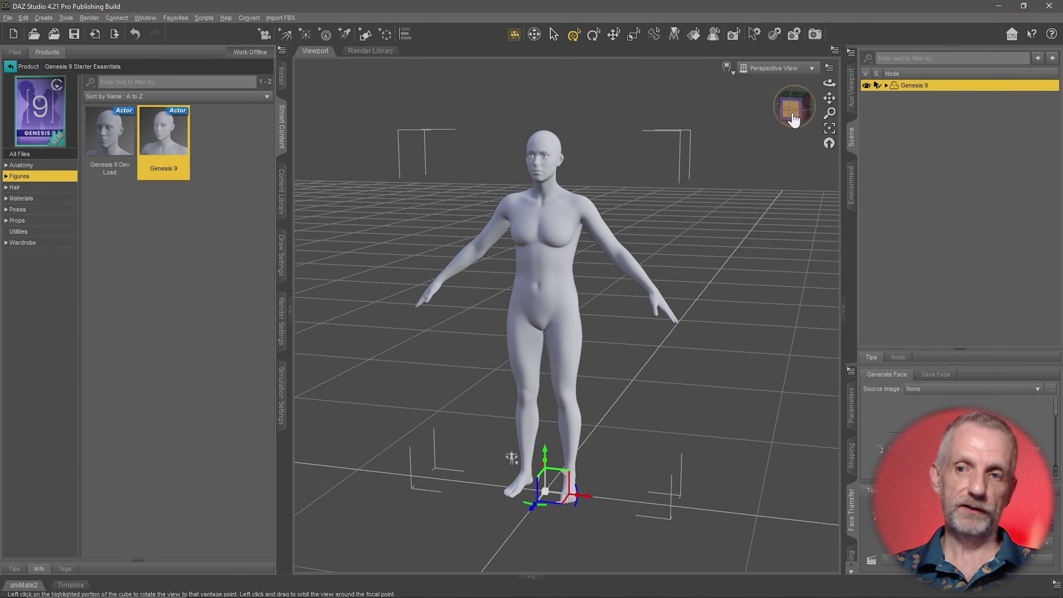
# Use the View Cube to view the figure from the side, top, back and three-quarter back, ending front.
pyautogui.click(792, 119)
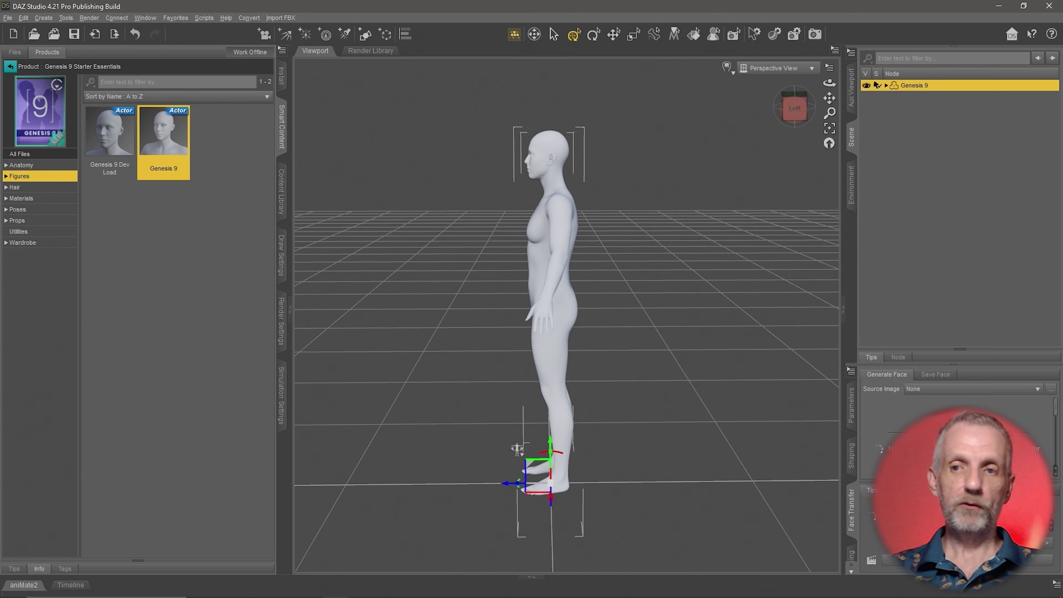
pyautogui.click(793, 106)
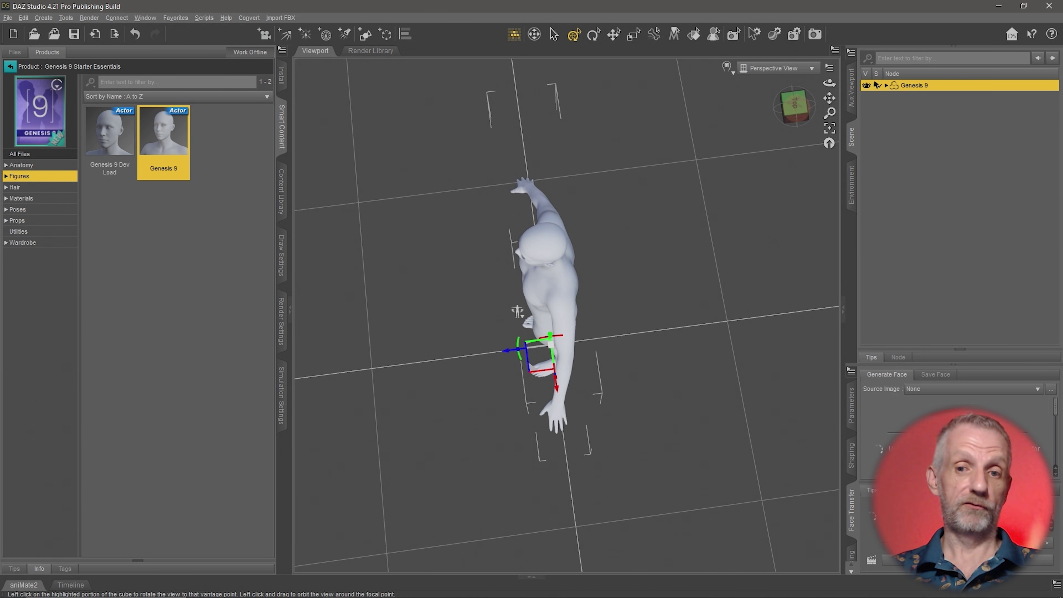
pyautogui.click(794, 106)
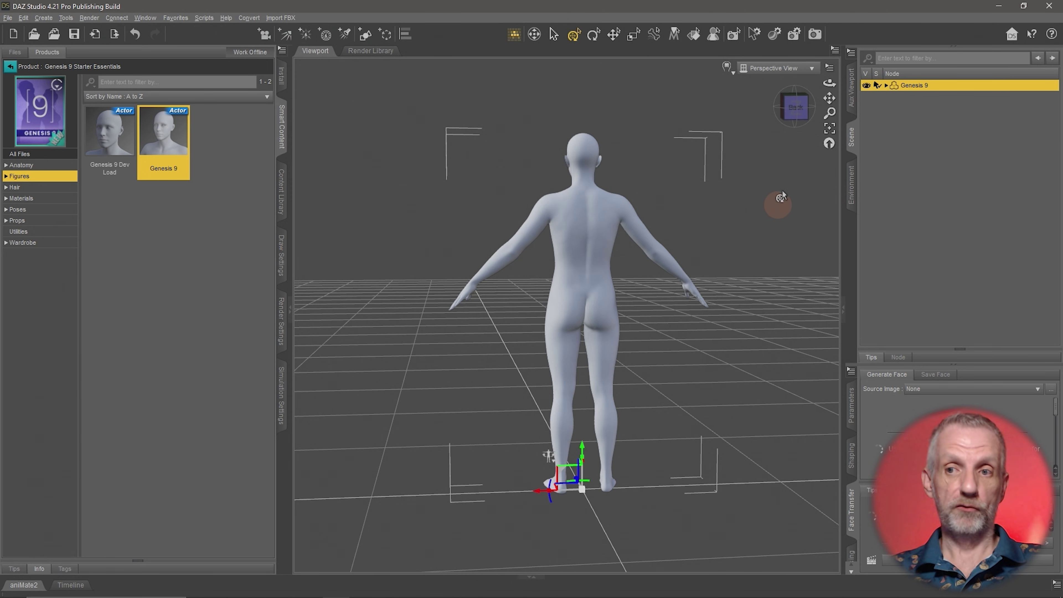
pyautogui.click(786, 107)
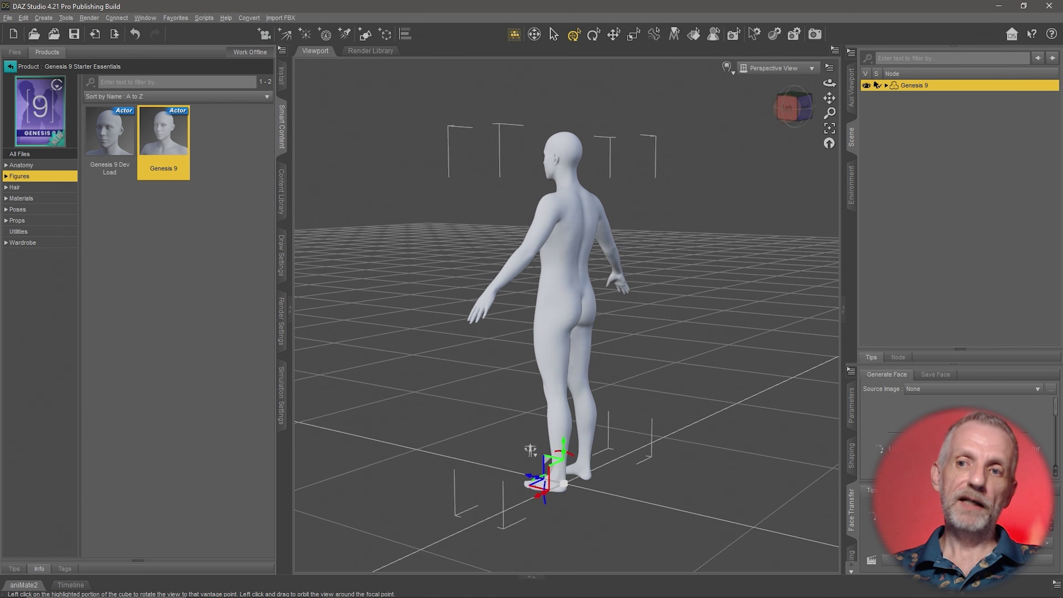
pyautogui.click(801, 107)
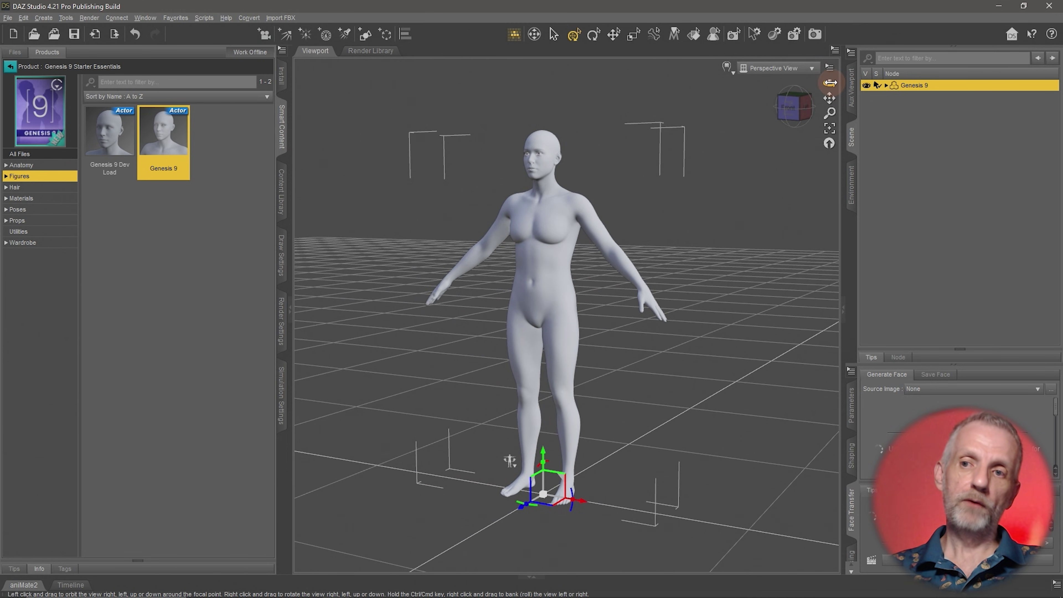
# Orbit around the figure and pan the view to raise it in frame.
pyautogui.moveTo(829, 83); pyautogui.dragTo(829, 82)
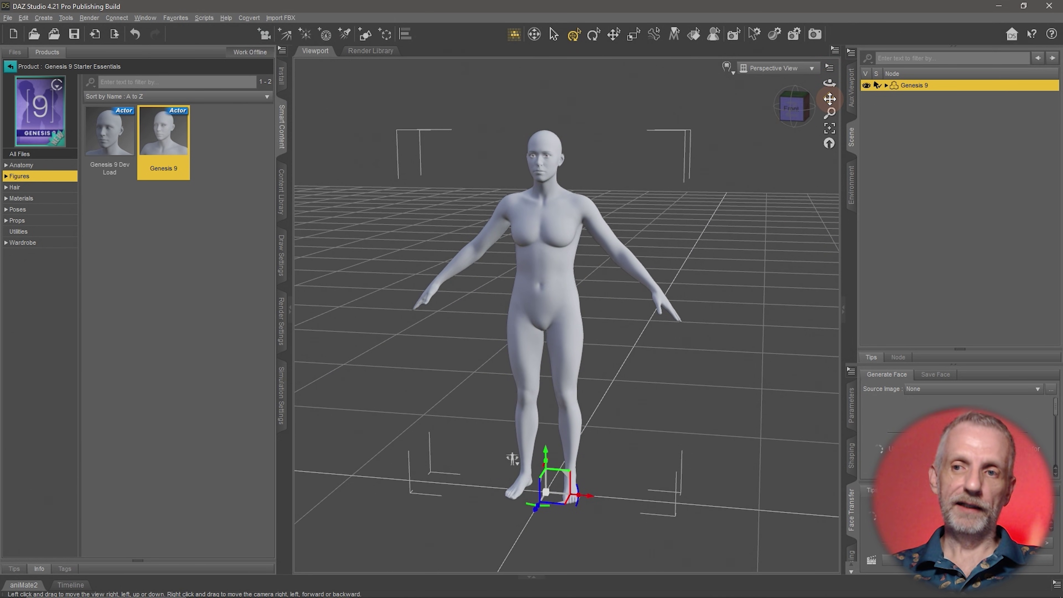
pyautogui.moveTo(829, 98); pyautogui.dragTo(829, 97)
pyautogui.moveTo(518, 388); pyautogui.dragTo(521, 456)
pyautogui.moveTo(829, 98); pyautogui.dragTo(829, 98)
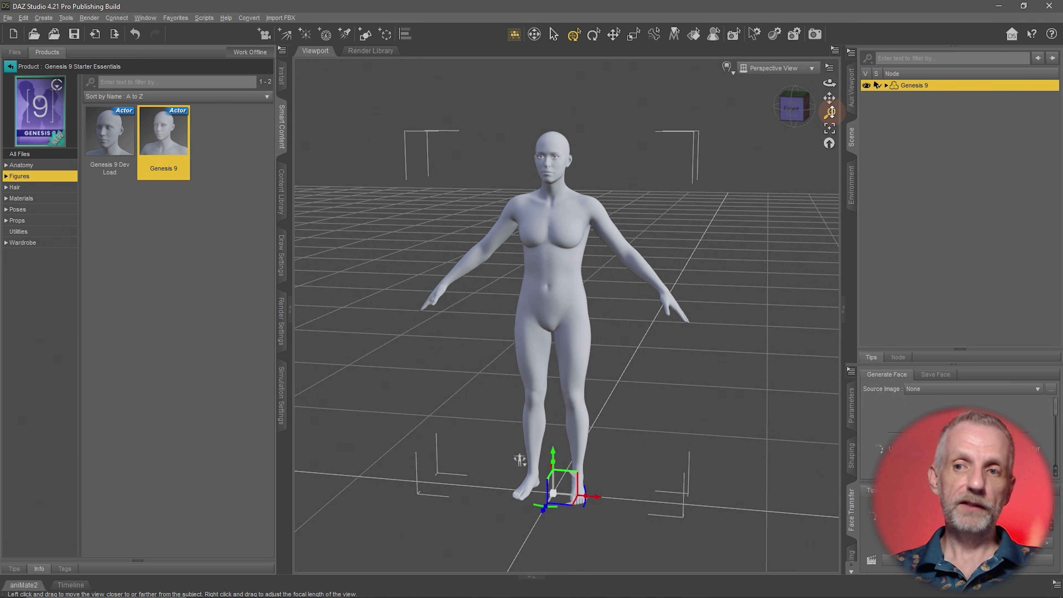
# Dolly closer, frame the figure to fill the view, and orbit to a front-left three-quarter angle.
pyautogui.moveTo(520, 459)
pyautogui.mouseDown()
pyautogui.moveTo(515, 528)
pyautogui.moveTo(522, 431)
pyautogui.moveTo(519, 567)
pyautogui.moveTo(521, 445)
pyautogui.mouseUp()
pyautogui.moveTo(665, 277)
pyautogui.mouseDown()
pyautogui.moveTo(685, 304)
pyautogui.moveTo(596, 357)
pyautogui.moveTo(650, 343)
pyautogui.moveTo(664, 327)
pyautogui.mouseUp()
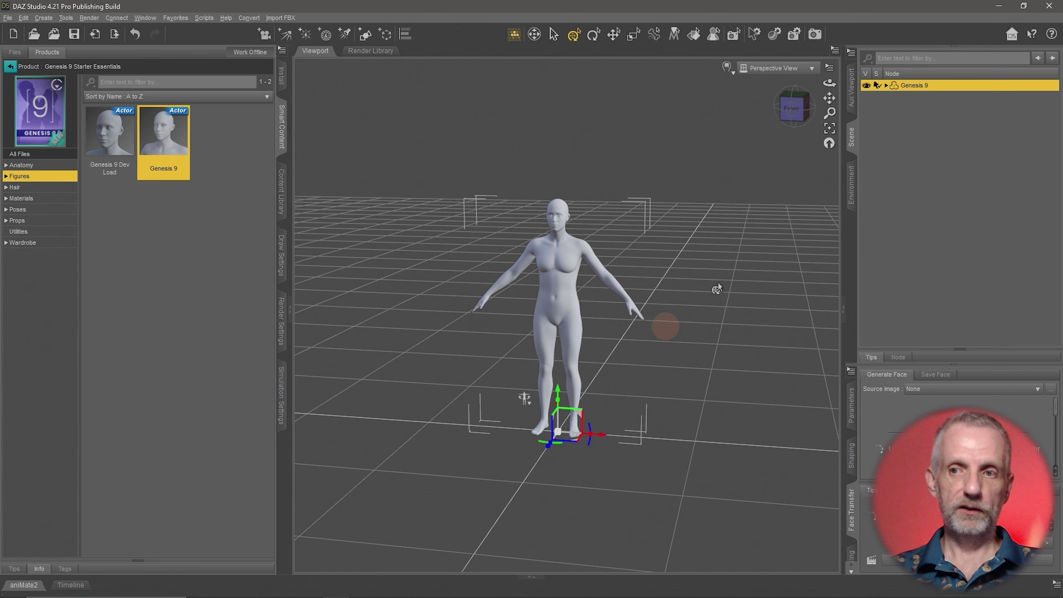
pyautogui.click(829, 131)
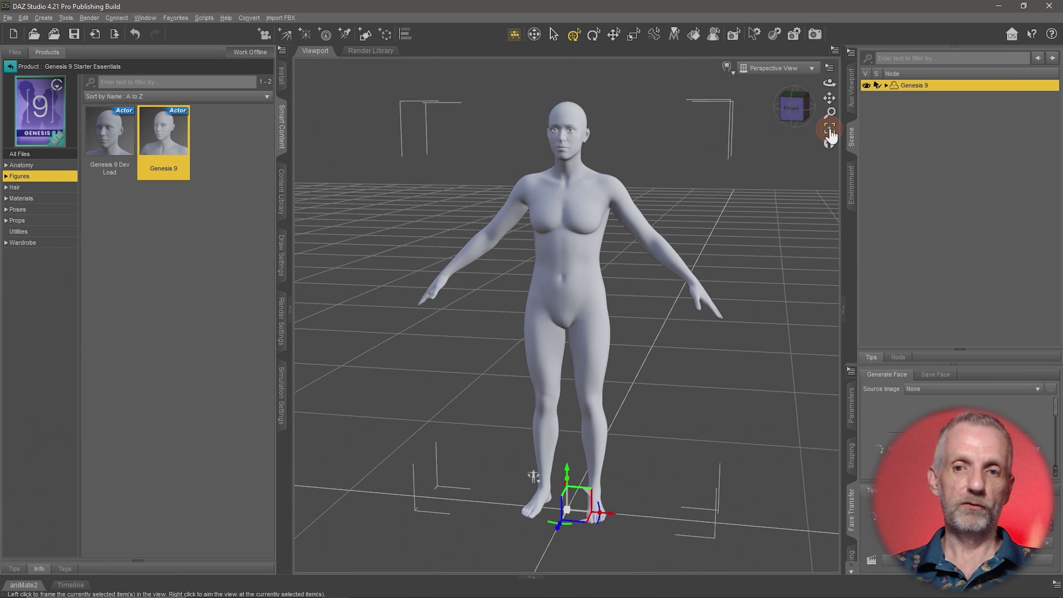
pyautogui.keyDown('alt'); pyautogui.moveTo(684, 343); pyautogui.dragTo(723, 353); pyautogui.keyUp('alt')
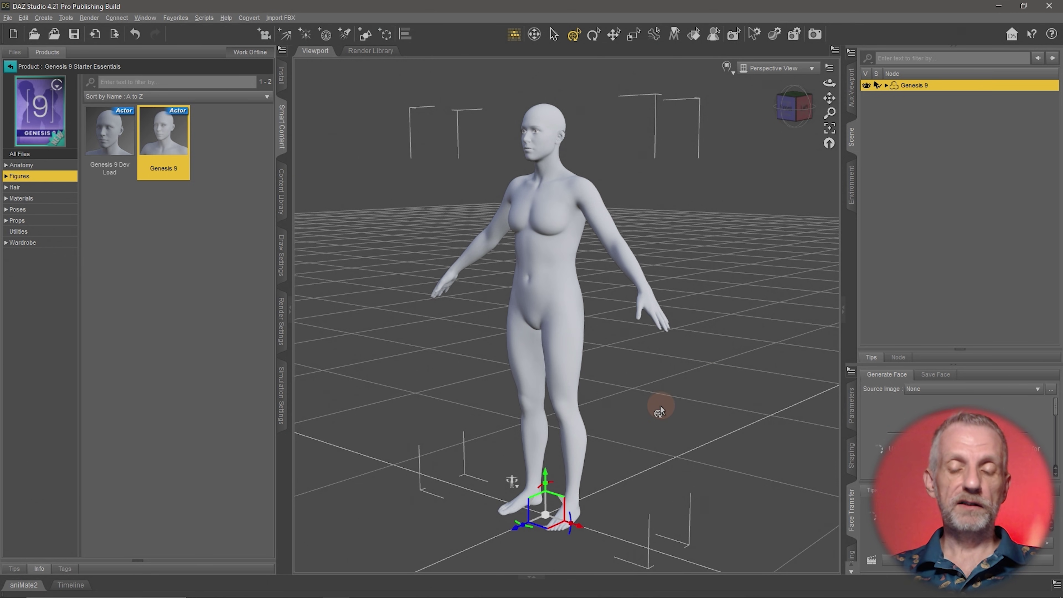
# Orbit to a side view, snap to front, then pan and orbit to a slightly raised near-front angle.
pyautogui.moveTo(654, 402)
pyautogui.keyDown('alt'); pyautogui.mouseDown()
pyautogui.moveTo(631, 396)
pyautogui.moveTo(661, 384)
pyautogui.mouseUp(); pyautogui.keyUp('alt')
pyautogui.click(806, 100)
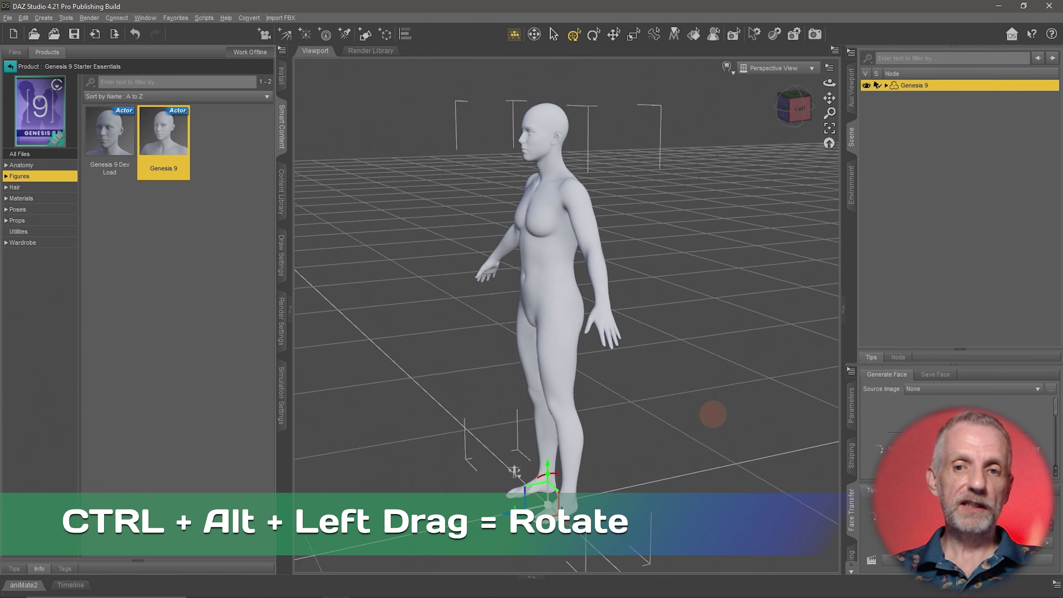
pyautogui.keyDown('ctrl'); pyautogui.keyDown('alt'); pyautogui.moveTo(712, 413); pyautogui.dragTo(707, 418); pyautogui.keyUp('alt'); pyautogui.keyUp('ctrl')
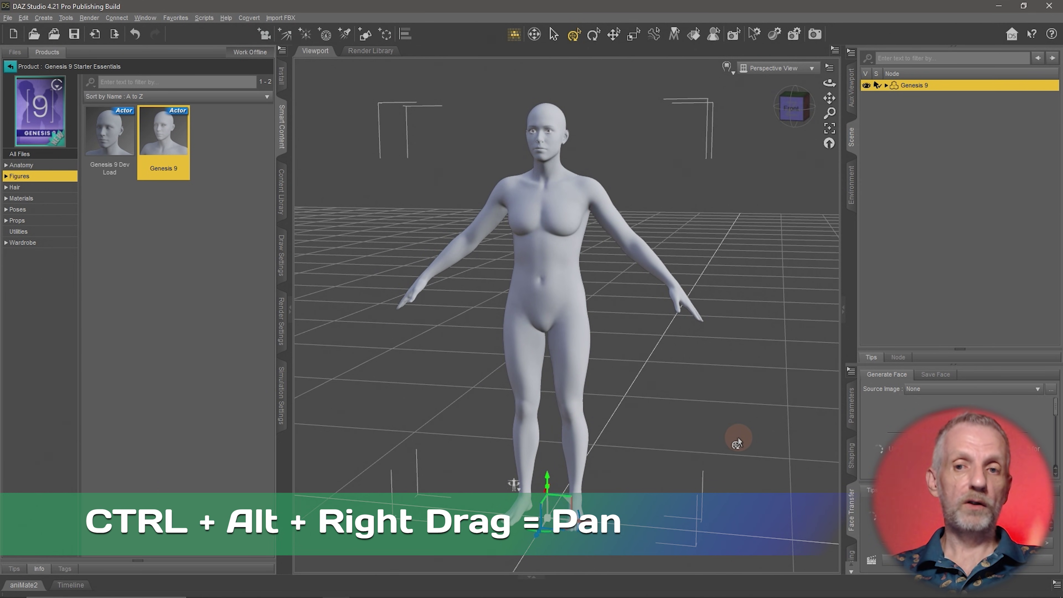
pyautogui.moveTo(723, 439)
pyautogui.keyDown('ctrl'); pyautogui.keyDown('alt'); pyautogui.mouseDown(button='right')
pyautogui.moveTo(735, 439)
pyautogui.moveTo(711, 444)
pyautogui.moveTo(744, 438)
pyautogui.moveTo(737, 443)
pyautogui.mouseUp(button='right'); pyautogui.keyUp('alt'); pyautogui.keyUp('ctrl')
pyautogui.moveTo(729, 400)
pyautogui.keyDown('ctrl'); pyautogui.keyDown('alt'); pyautogui.mouseDown()
pyautogui.moveTo(723, 384)
pyautogui.moveTo(736, 379)
pyautogui.moveTo(719, 382)
pyautogui.mouseUp(); pyautogui.keyUp('alt'); pyautogui.keyUp('ctrl')
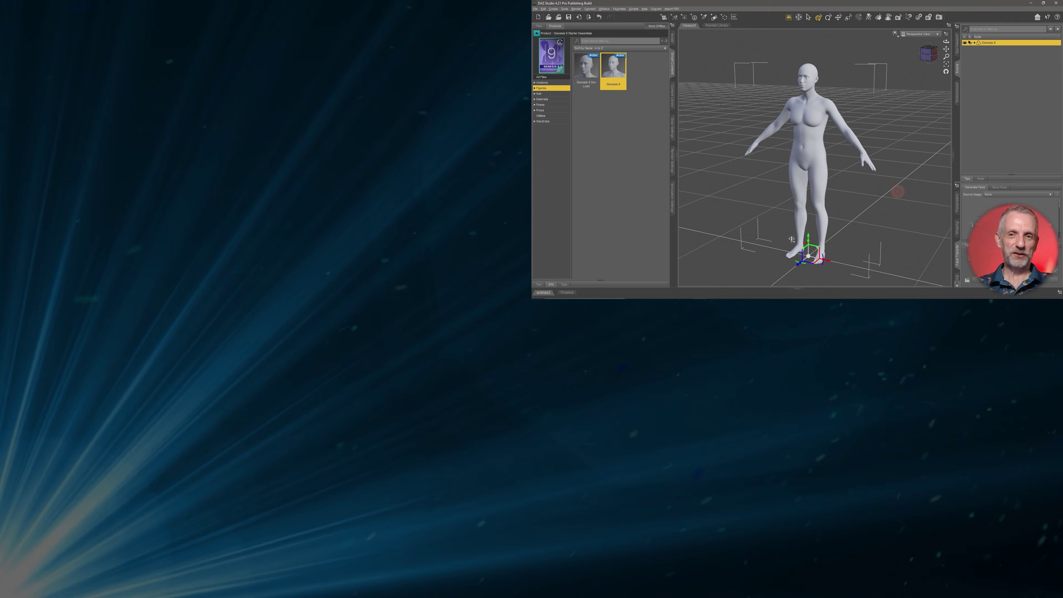
pyautogui.keyDown('ctrl'); pyautogui.keyDown('alt'); pyautogui.moveTo(897, 191); pyautogui.dragTo(883, 218); pyautogui.keyUp('alt'); pyautogui.keyUp('ctrl')
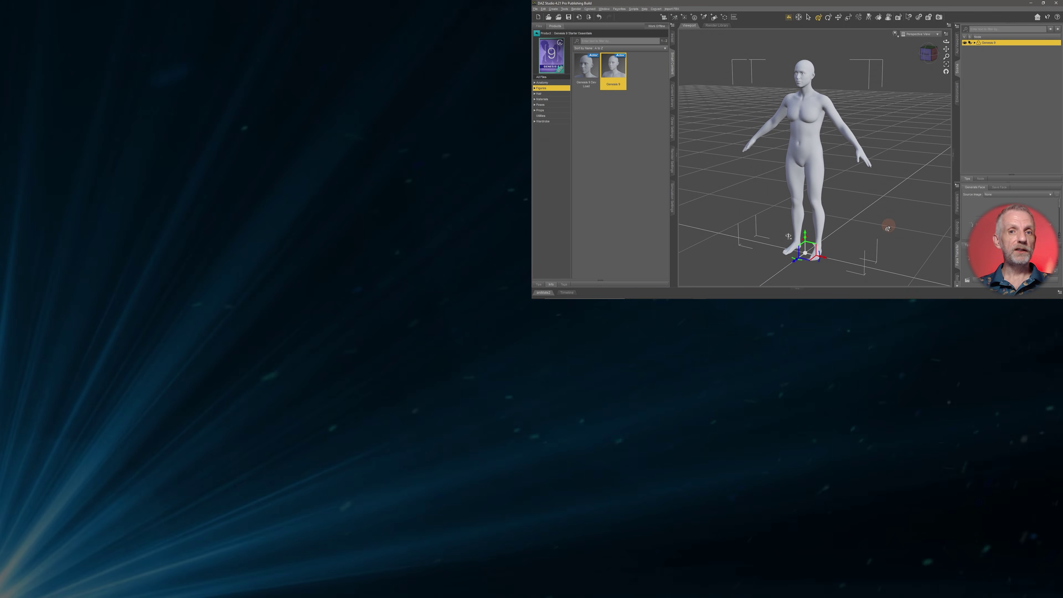